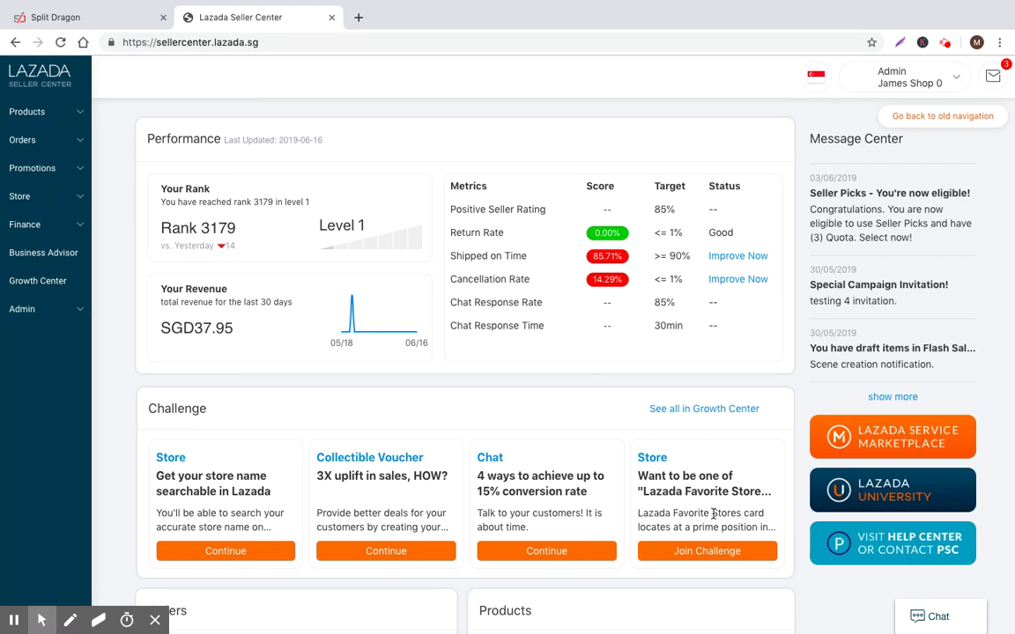
Step: Go to Promotions > Campaign Management, show the Voucher Campaign list and zoom out
click(46, 167)
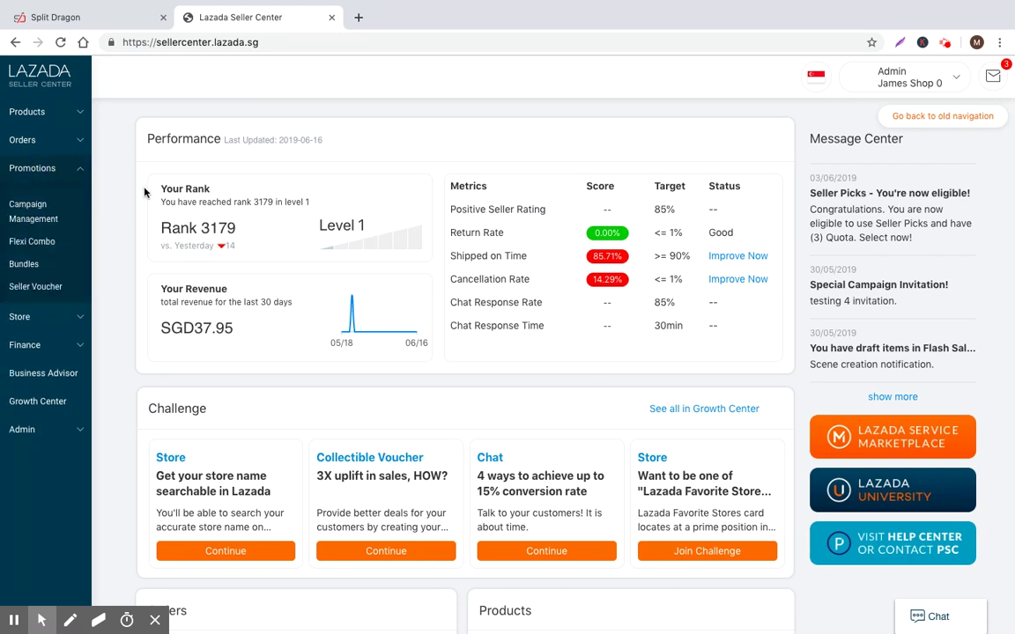
click(29, 218)
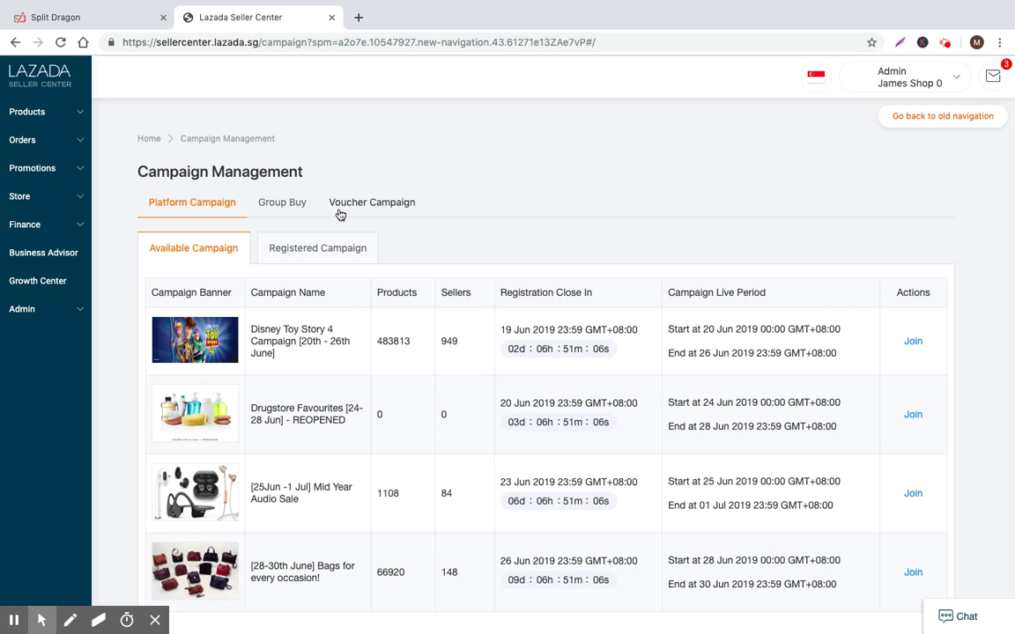
click(360, 206)
scroll(382, 340, down, 2)
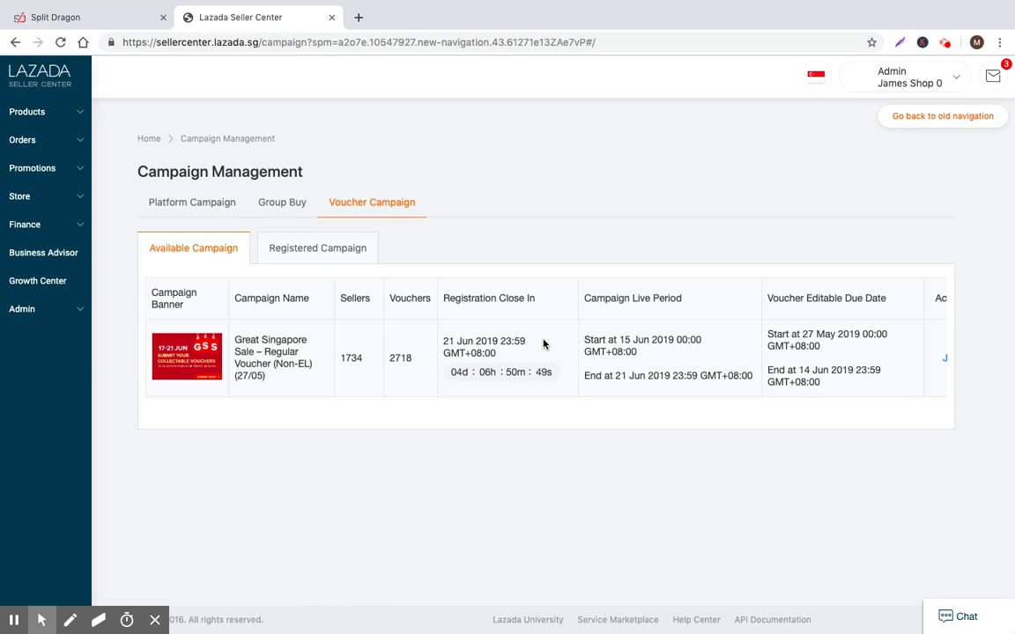
key(ctrl+minus)
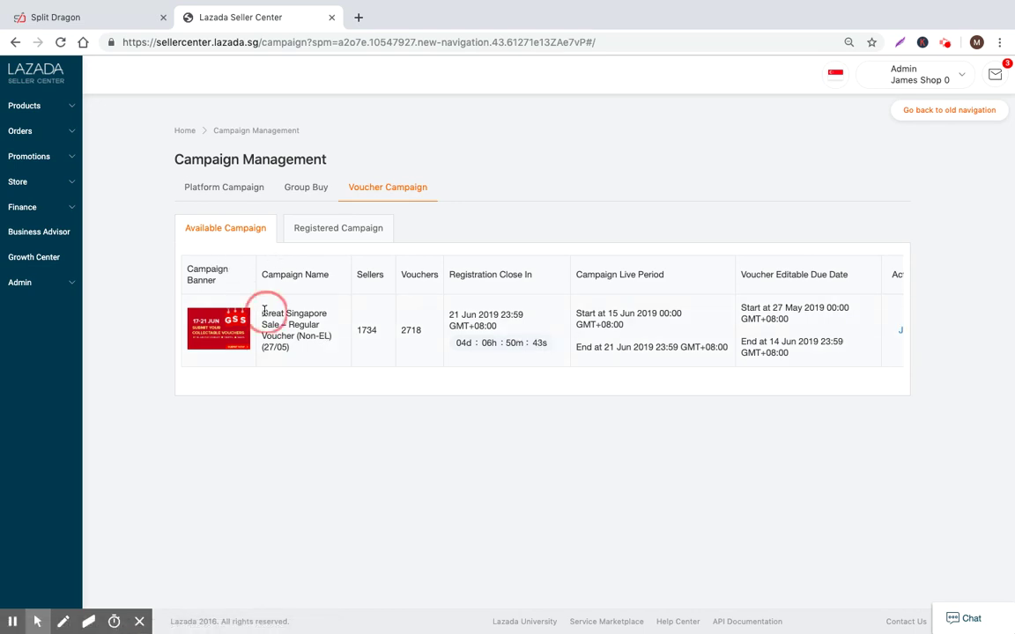
Step: Review the Great Singapore Sale campaign's name, registration countdown, participating sellers and voucher count
drag(264, 310, 297, 347)
click(304, 350)
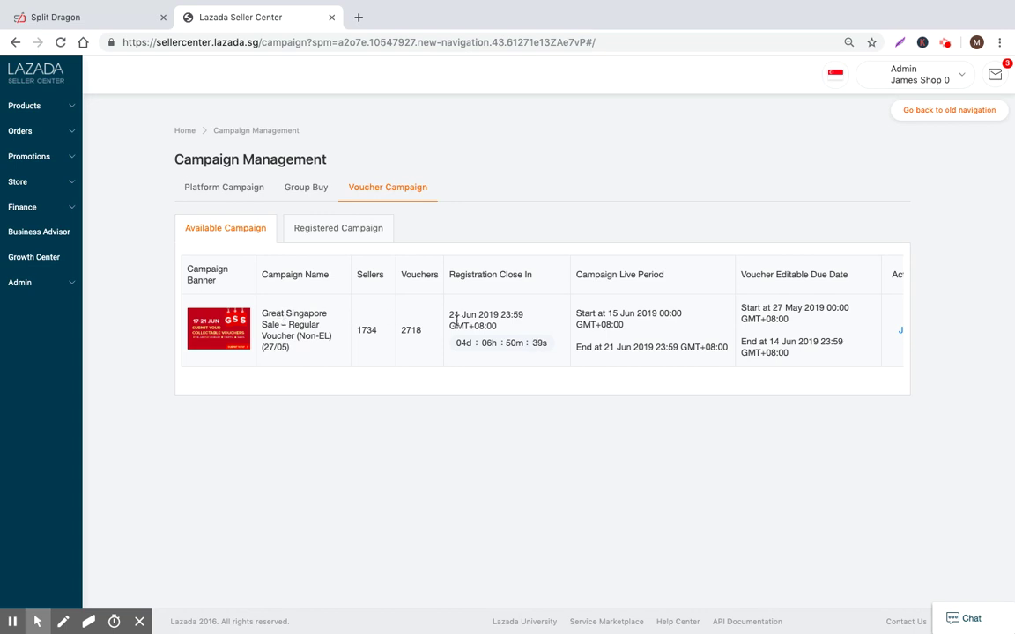
drag(455, 342, 504, 346)
drag(356, 330, 377, 335)
click(467, 365)
drag(401, 330, 411, 331)
click(620, 344)
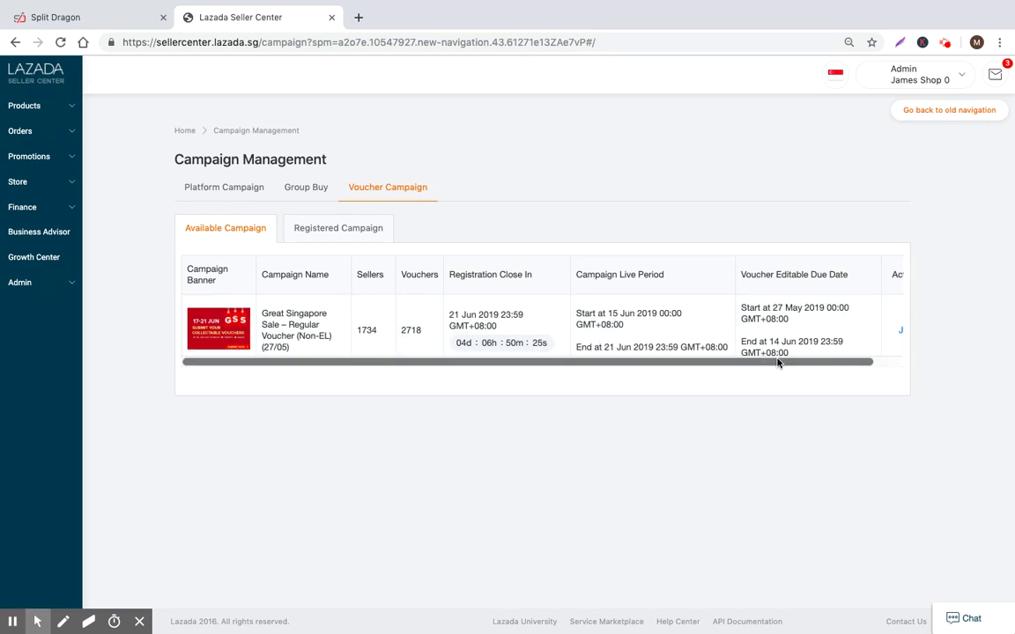
Step: Check the campaign's editable voucher start date and open the Great Singapore Sale campaign details
drag(772, 362, 845, 364)
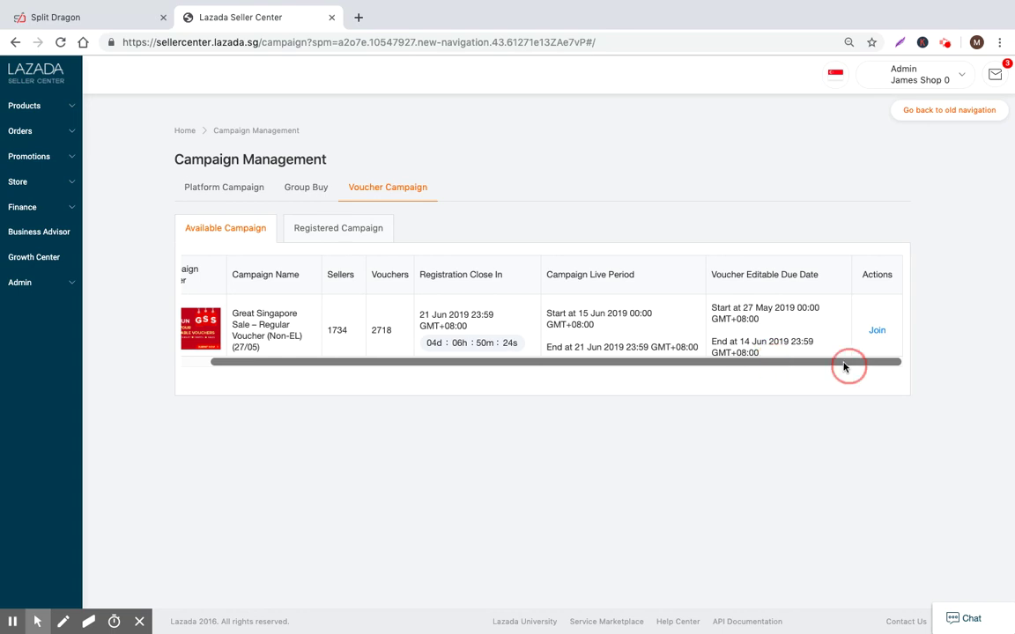
drag(713, 307, 773, 309)
click(757, 321)
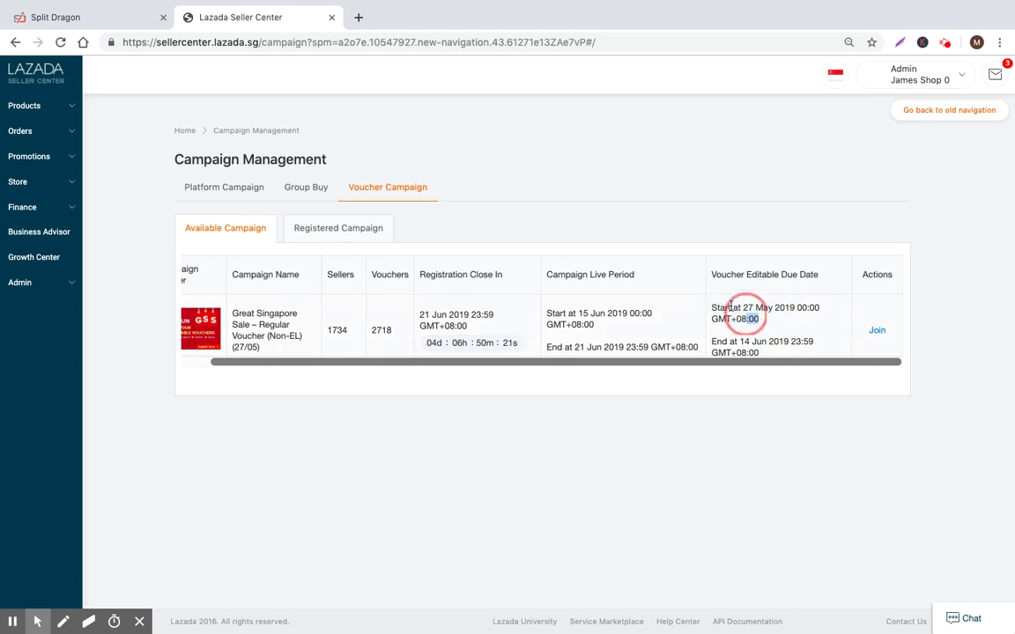
triple_click(756, 320)
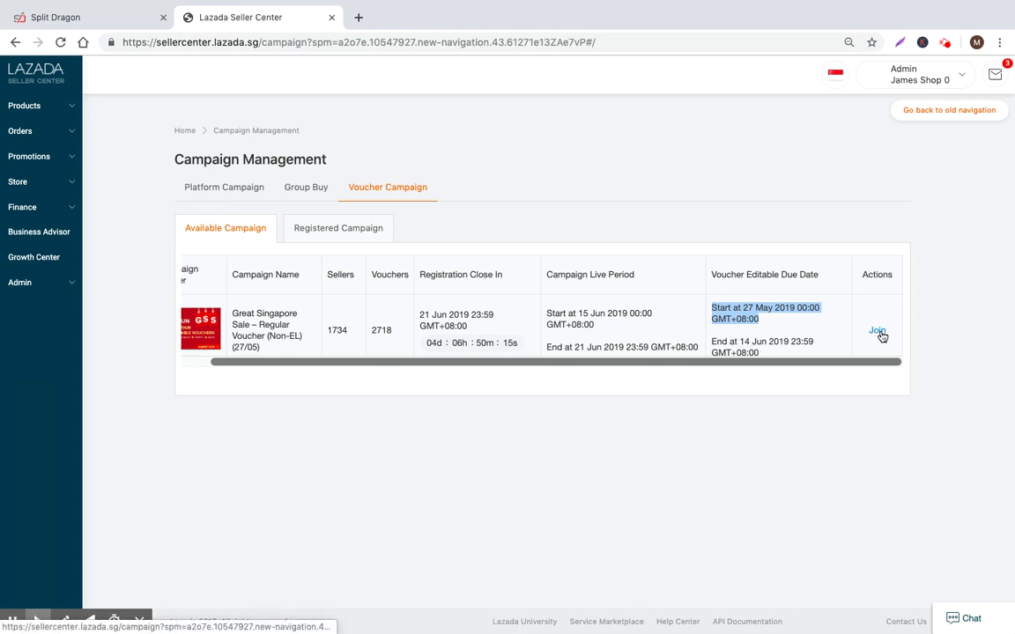
click(734, 305)
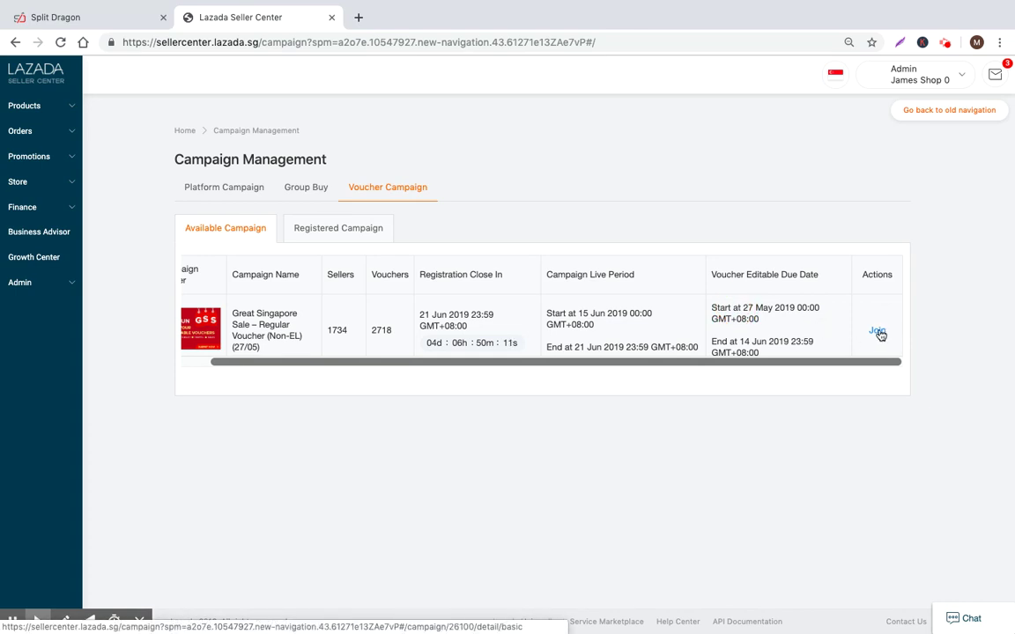
click(877, 332)
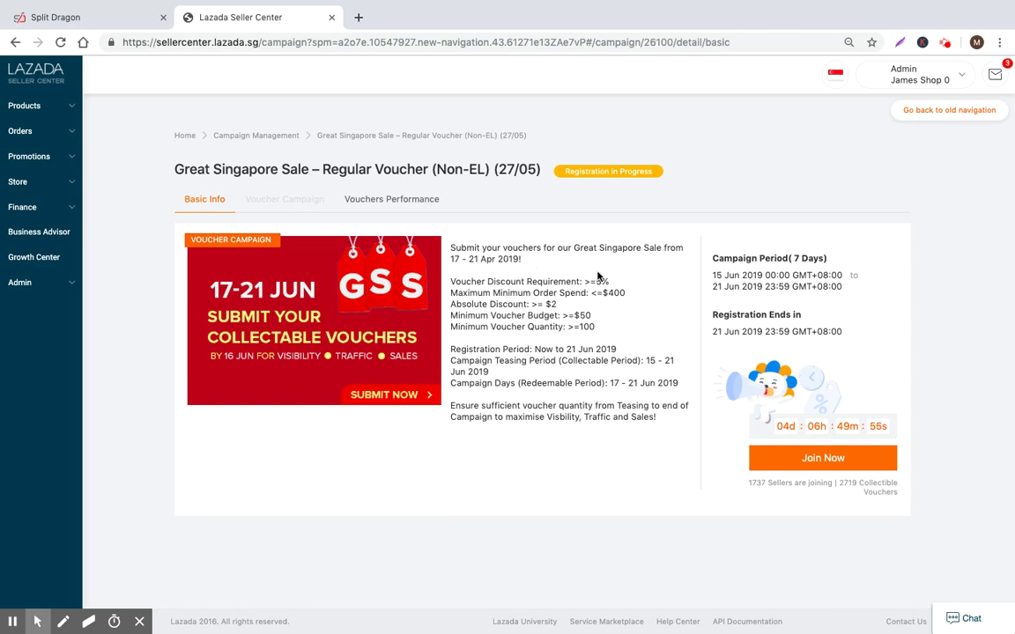
Step: Note the minimum 5% discount requirement and join the Great Singapore Sale voucher campaign
drag(608, 282, 506, 282)
click(504, 281)
drag(609, 282, 527, 281)
click(483, 281)
click(777, 457)
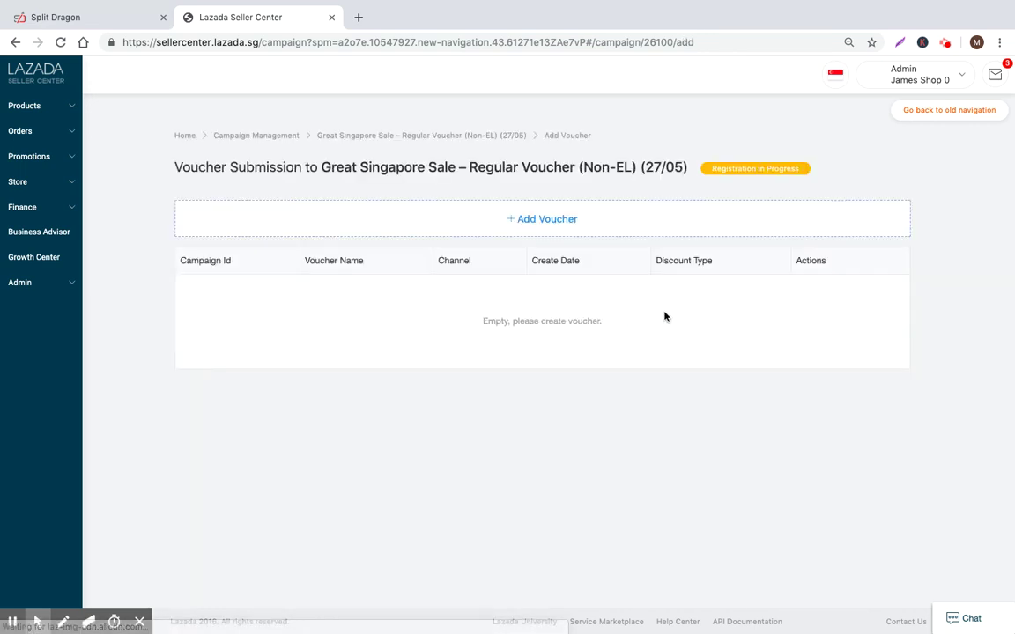
Step: Add a Regular Channel voucher with a 10% Percentage Value Voucher discount
click(524, 223)
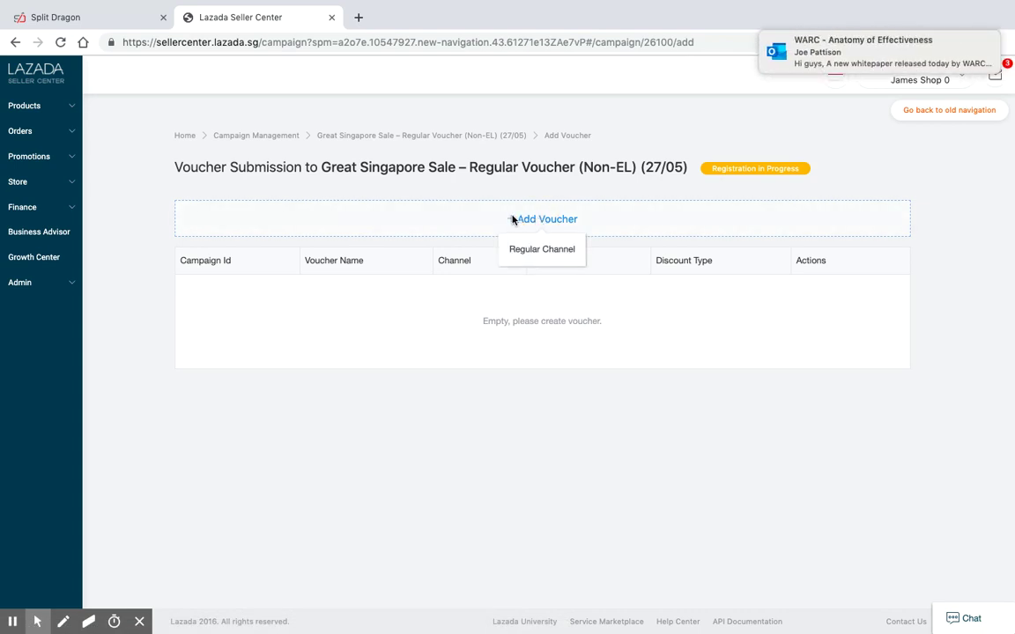
click(542, 249)
scroll(304, 227, down, 1)
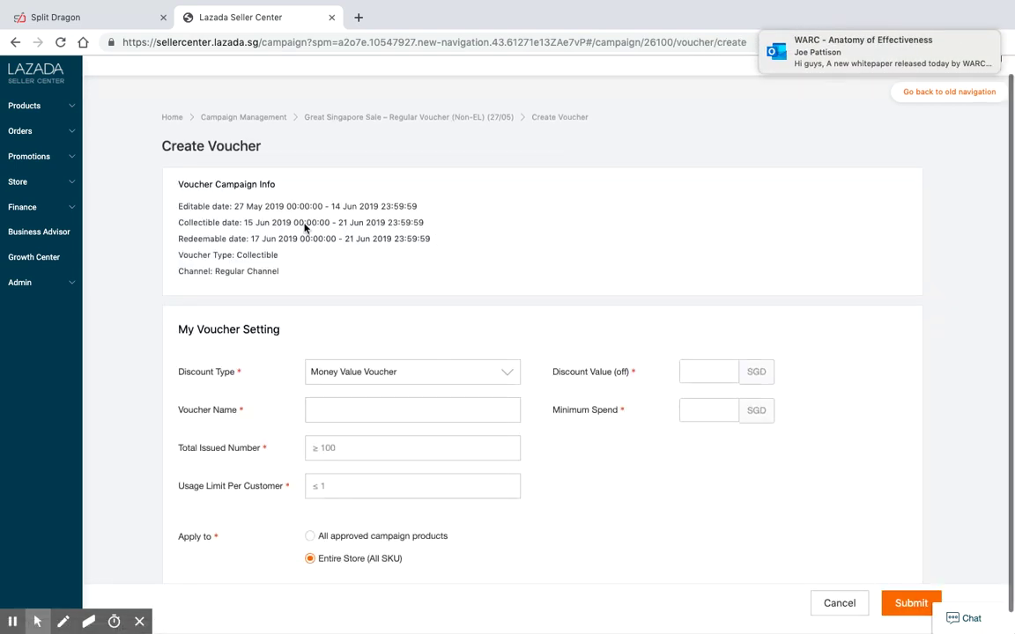
scroll(305, 227, down, 1)
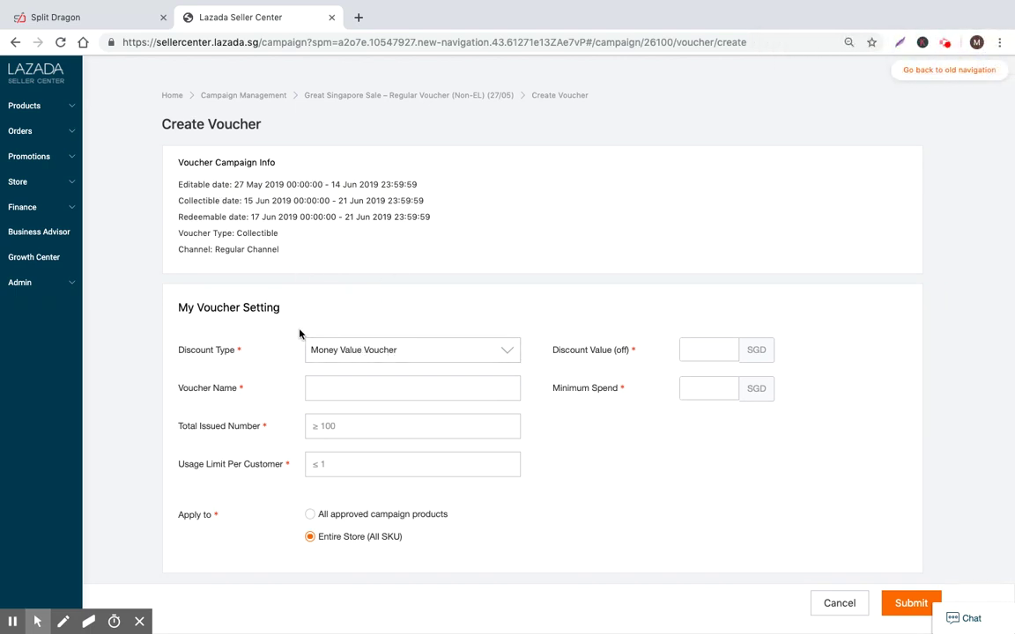
click(351, 350)
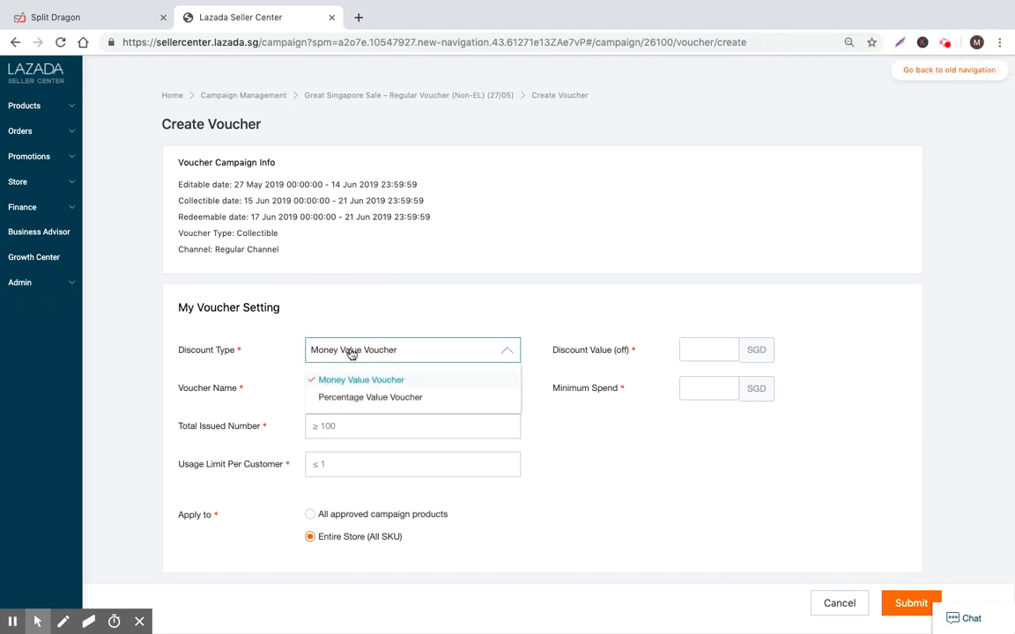
click(364, 398)
click(709, 350)
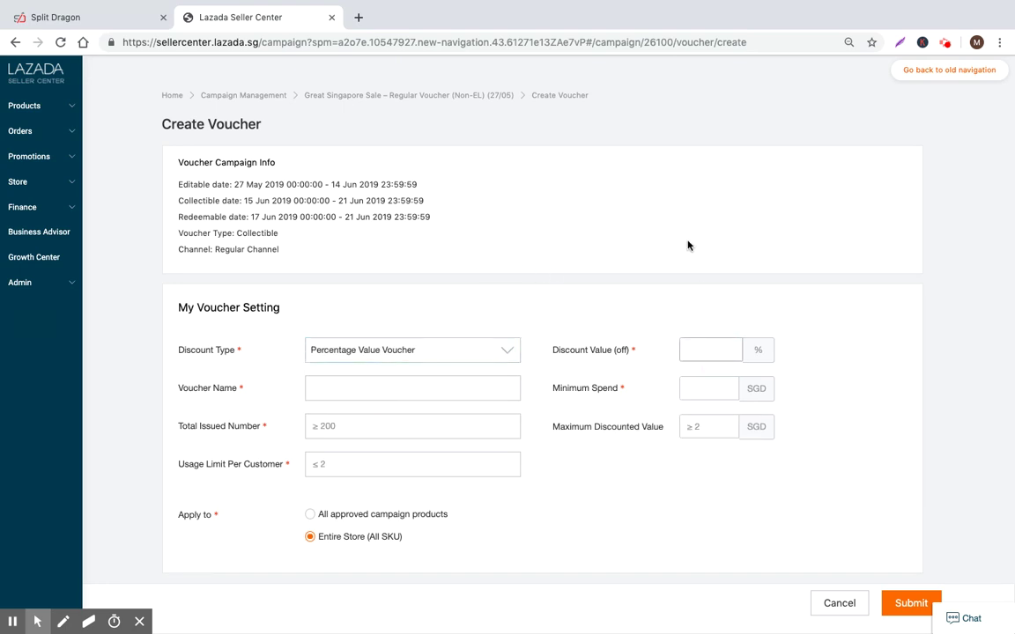
text(10)
Step: Apply it to all approved campaign products and name it 'Singapore Campaign Great Singapore Sale - Regular Voucher'
click(315, 517)
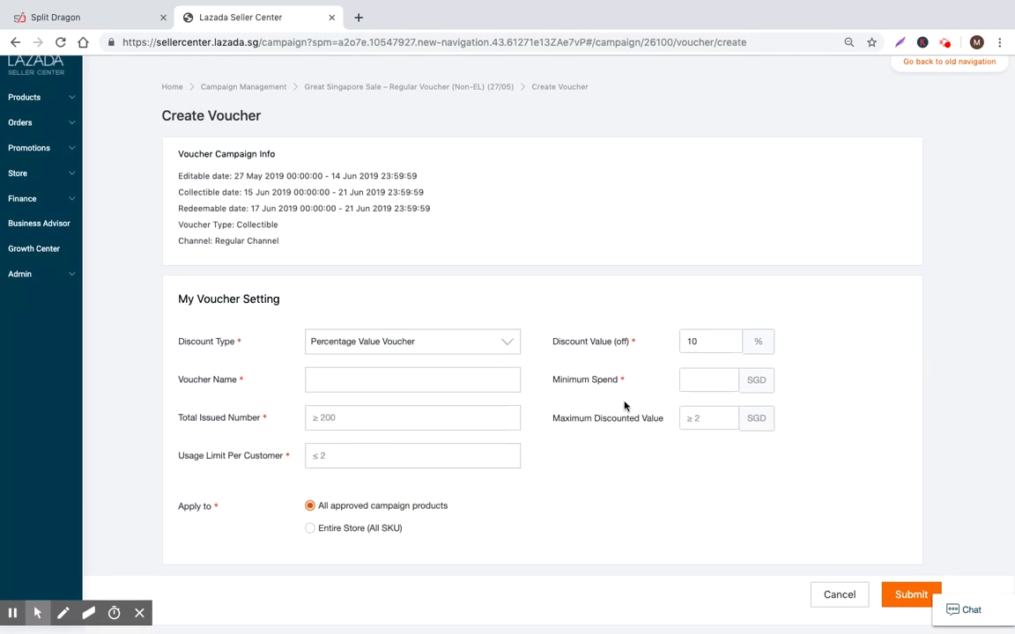
click(396, 394)
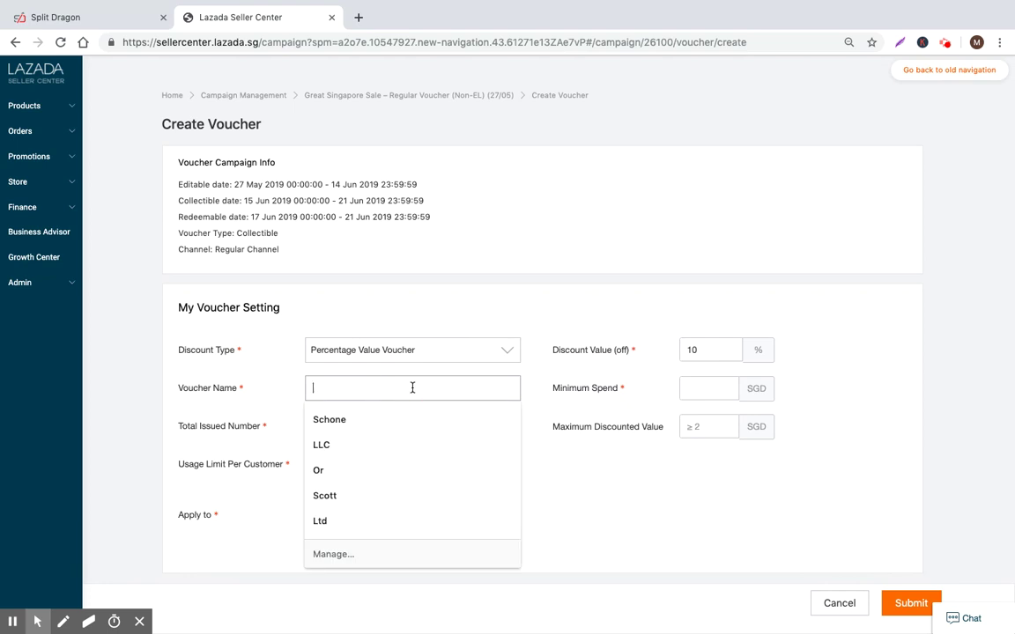
text(Singa)
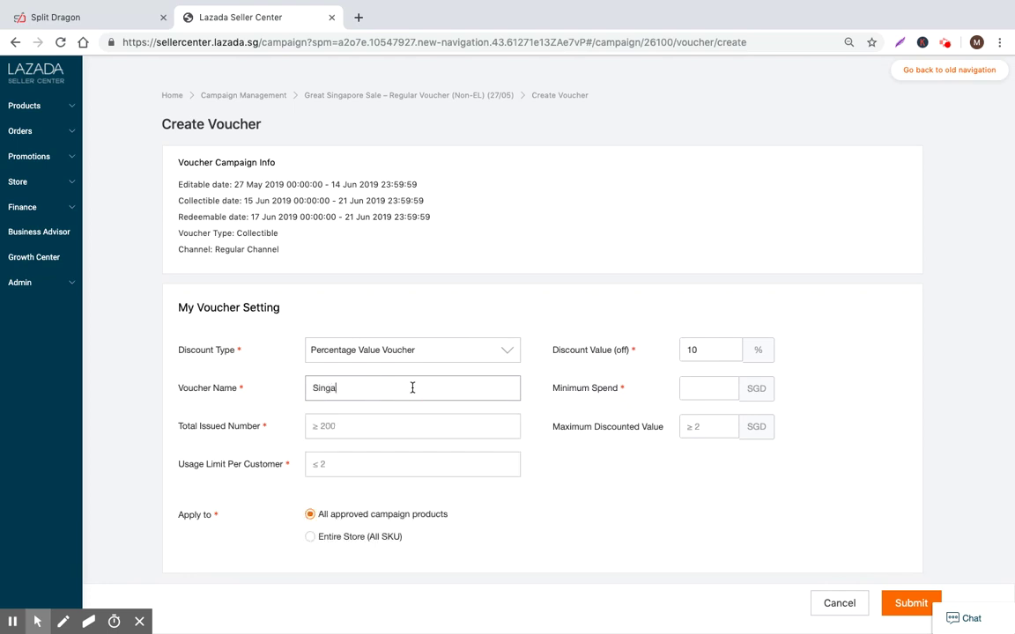
text(pore Campaign Great Singapore Sale - Regul)
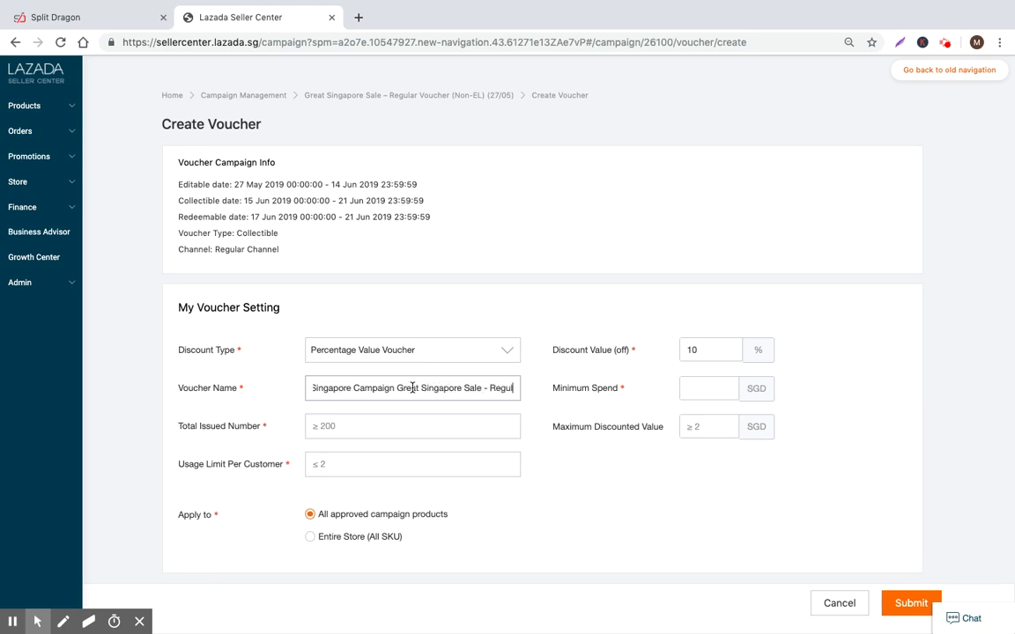
text(ar Voucher)
Step: Enter minimum spend 300, total issued number 50 and usage limit per customer 3
key(Tab)
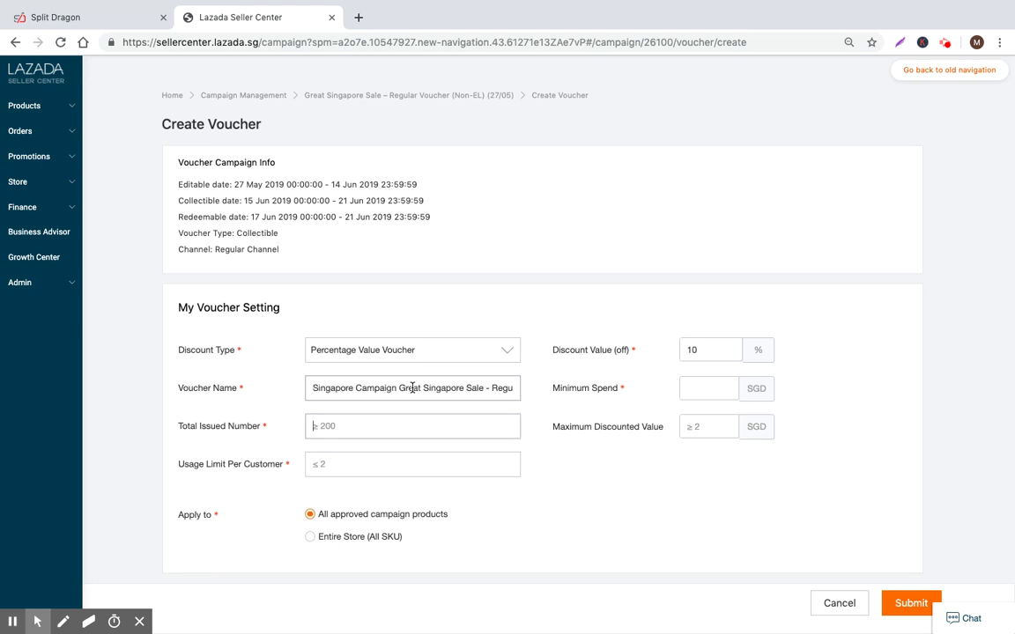
click(714, 392)
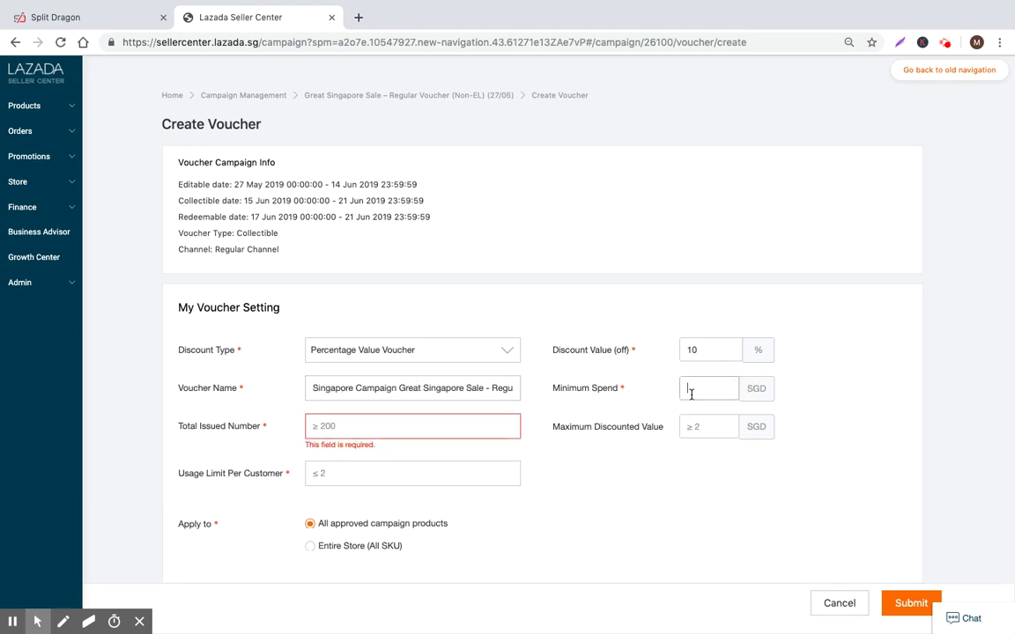
text(300)
click(431, 426)
text(50)
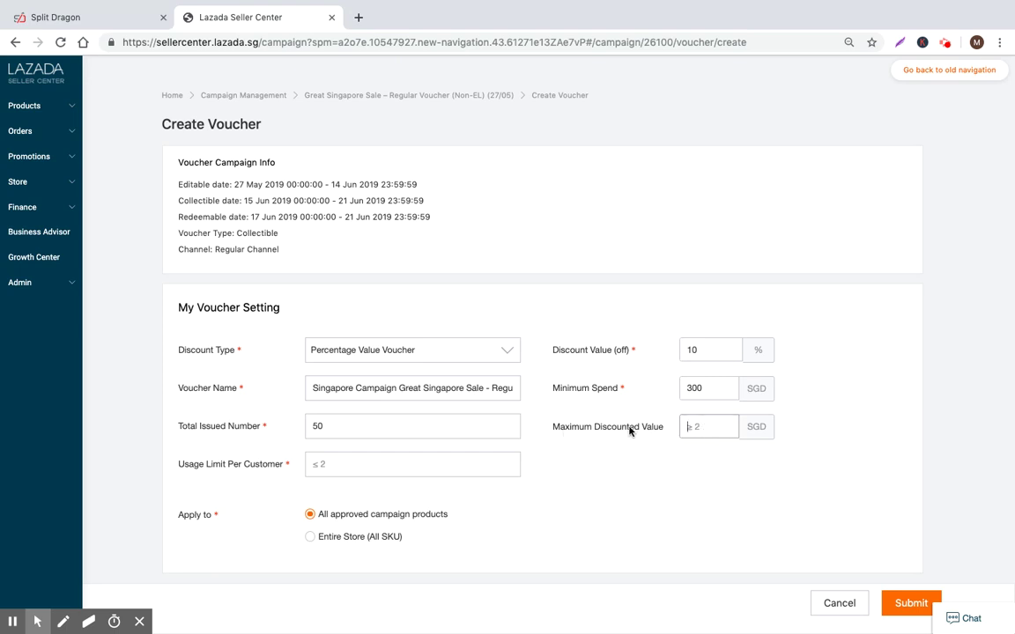
scroll(564, 429, down, 1)
scroll(539, 431, up, 1)
click(405, 469)
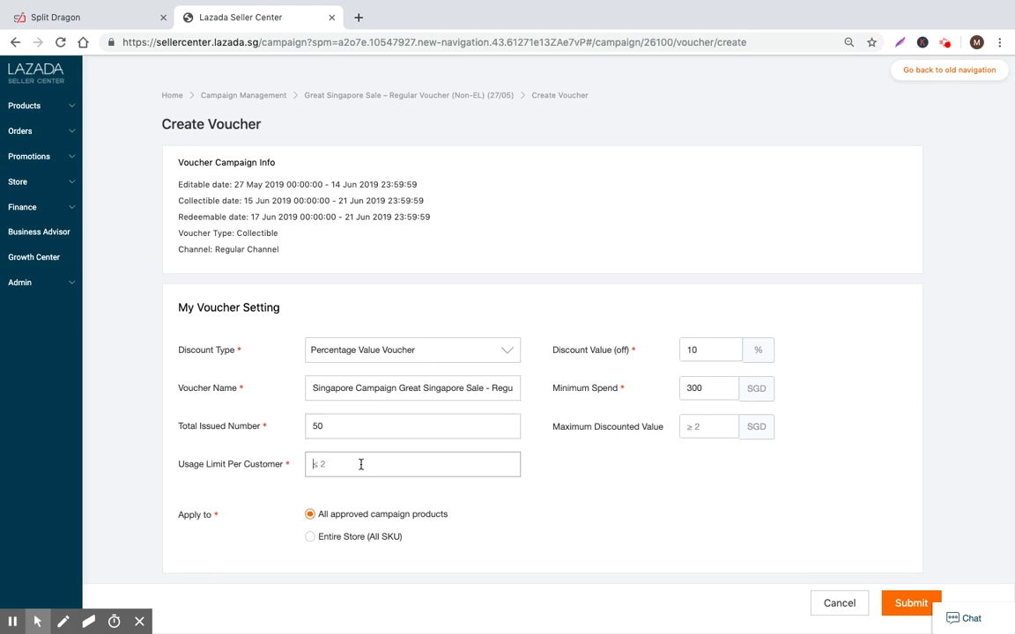
text(3)
Step: Submit, then lower the per-customer usage limit from 3 to the allowed maximum of 2 and resubmit
click(900, 603)
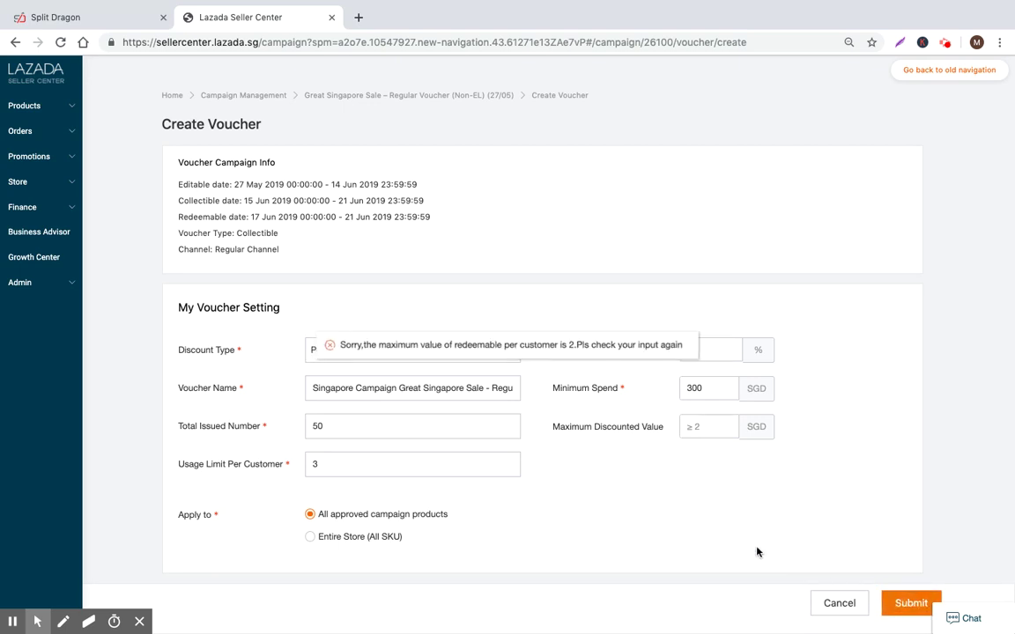
drag(504, 346, 571, 344)
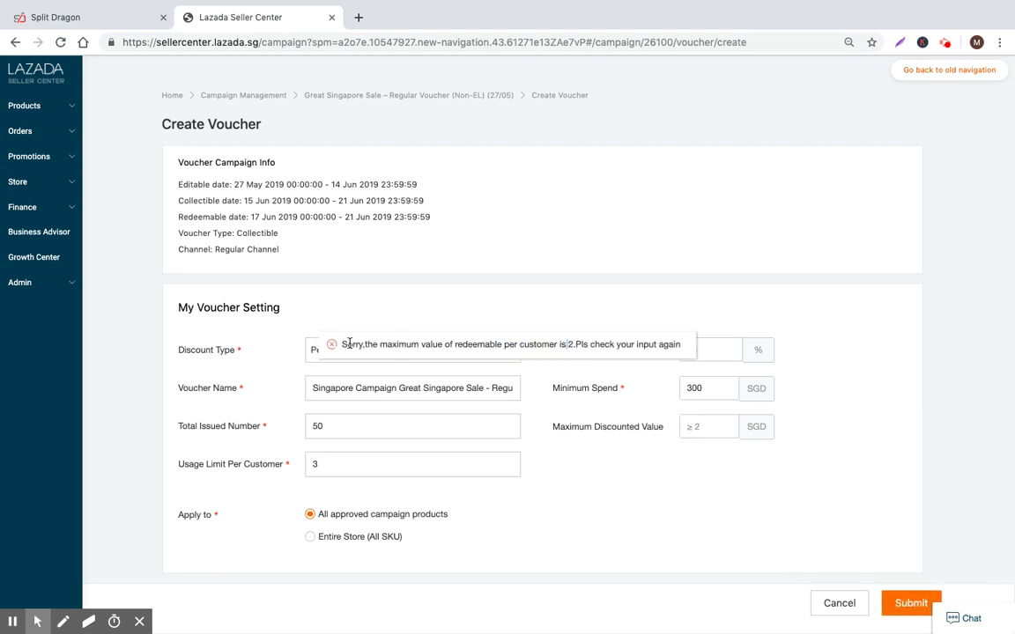
drag(348, 344, 441, 344)
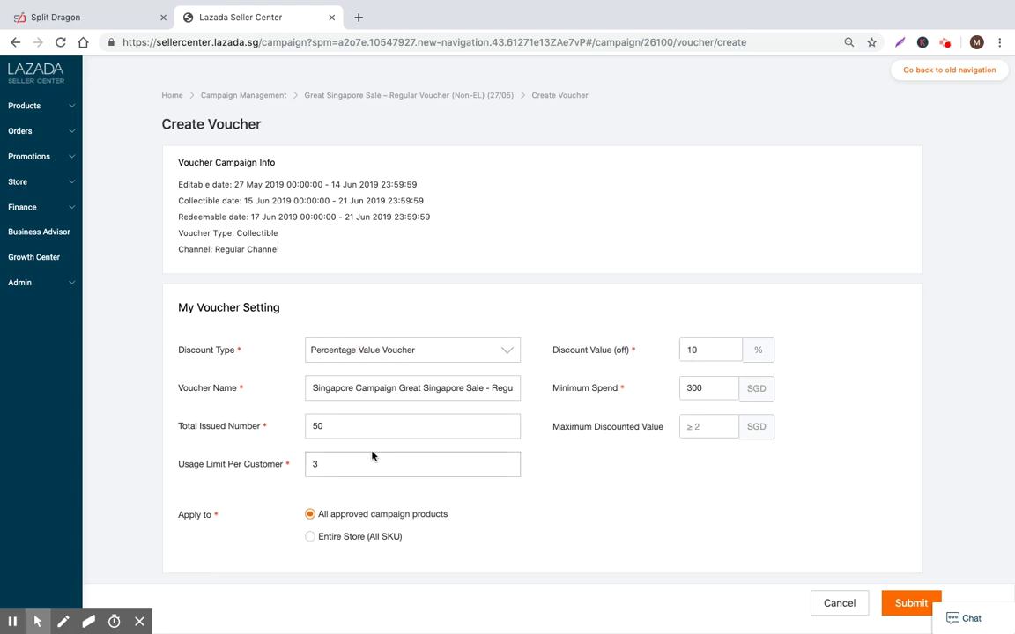
drag(318, 463, 306, 463)
text(2)
click(610, 524)
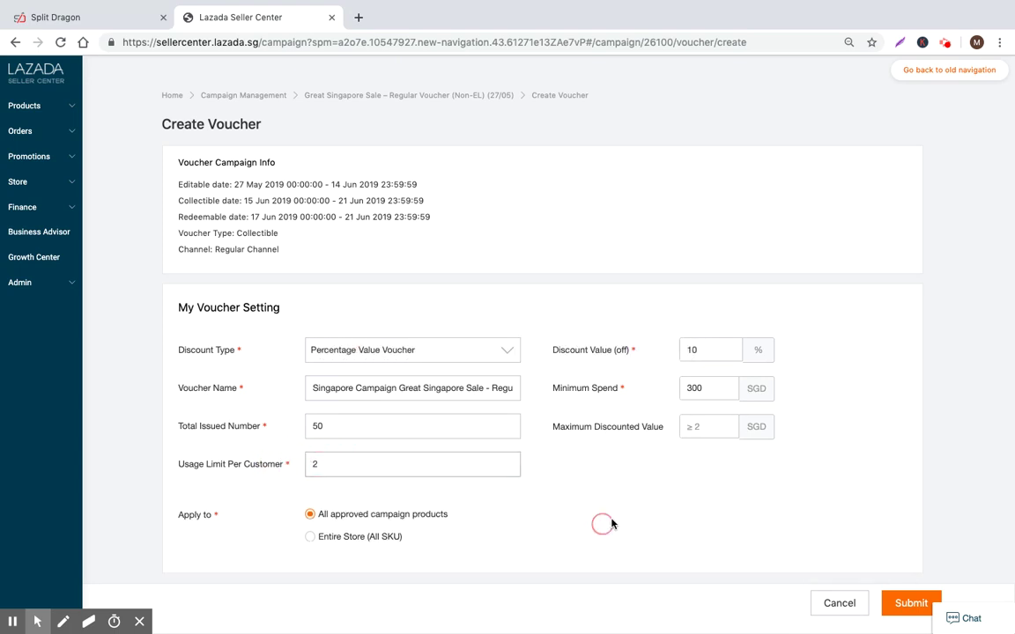
click(909, 604)
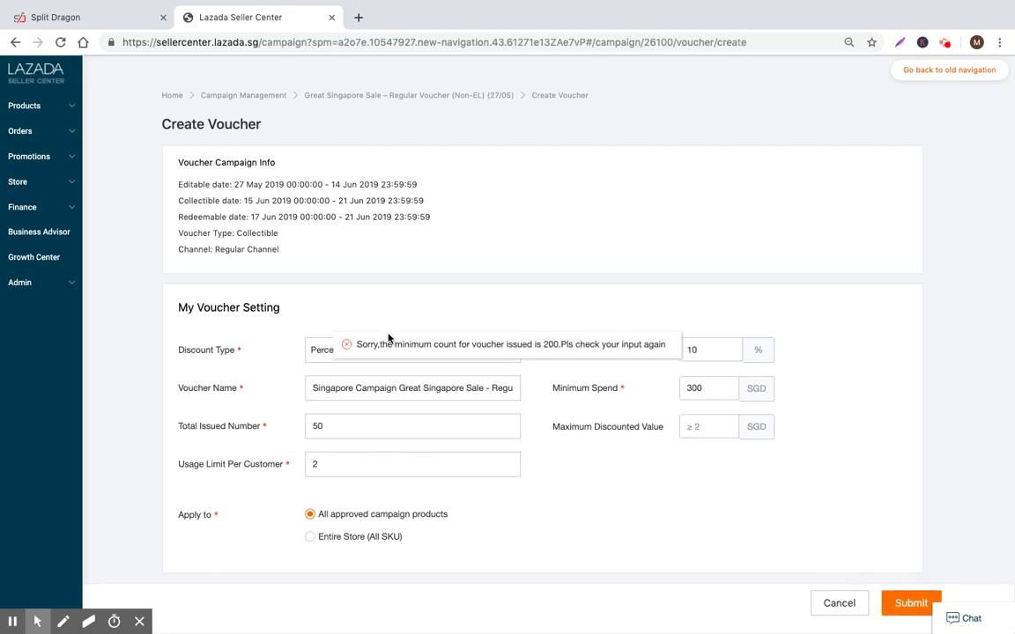
Step: Raise the total issued number from 50 to 250 to meet the 200 minimum and submit again
drag(516, 344, 487, 349)
click(533, 353)
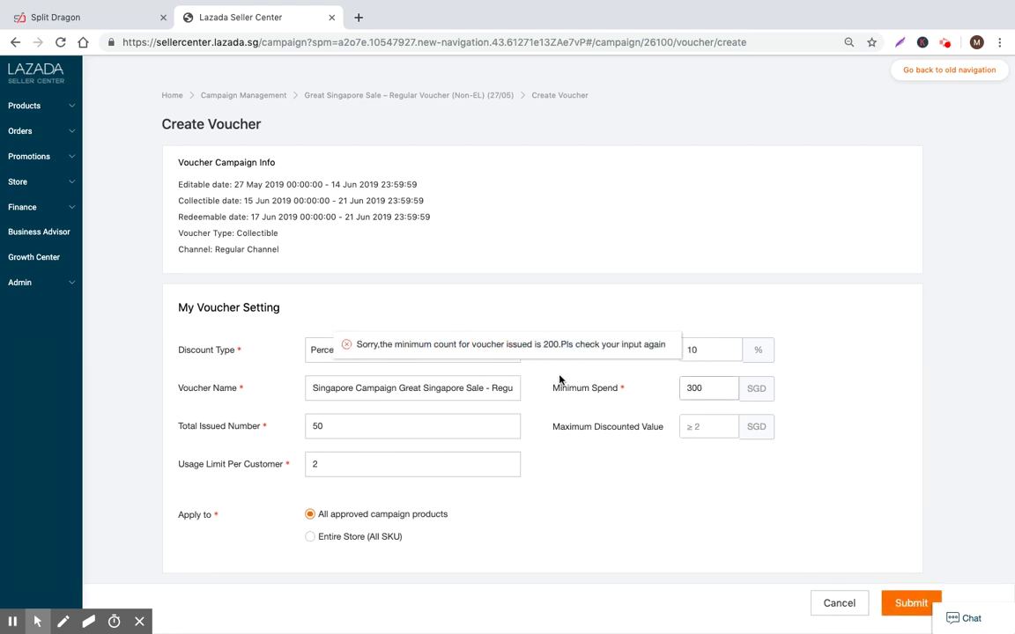
click(686, 385)
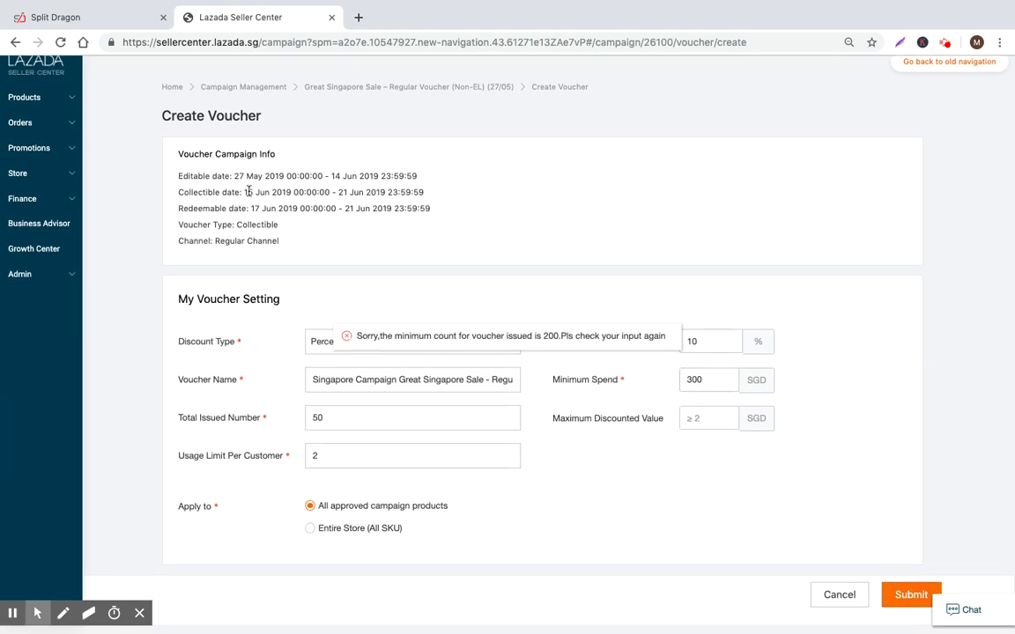
click(591, 421)
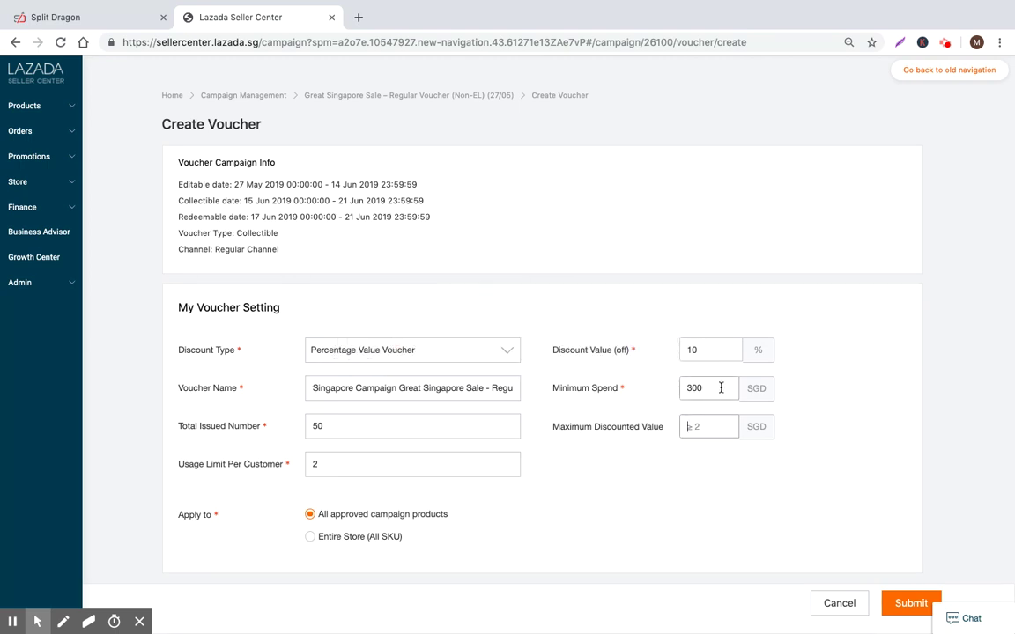
drag(358, 424, 241, 419)
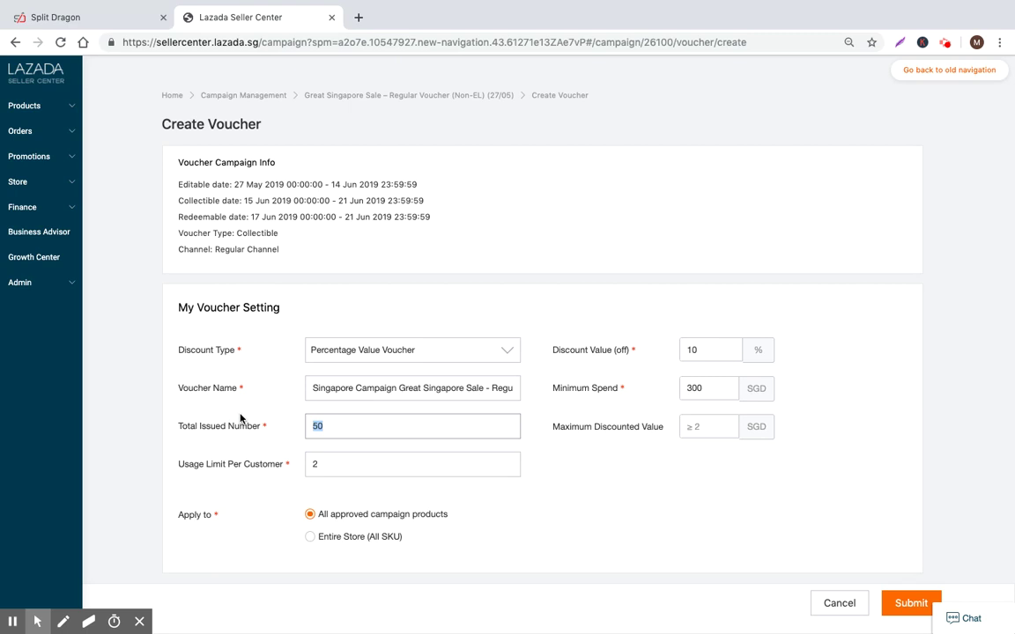
text(250)
click(907, 604)
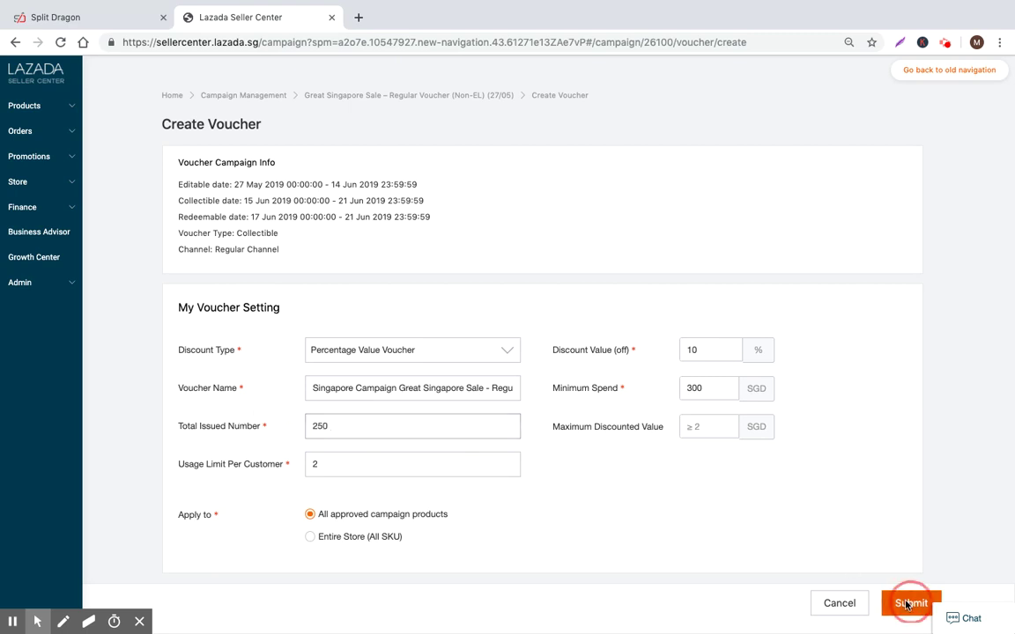
drag(223, 123, 436, 134)
Step: Close the 10% Off voucher confirmation summary and return to Campaign Management
click(436, 134)
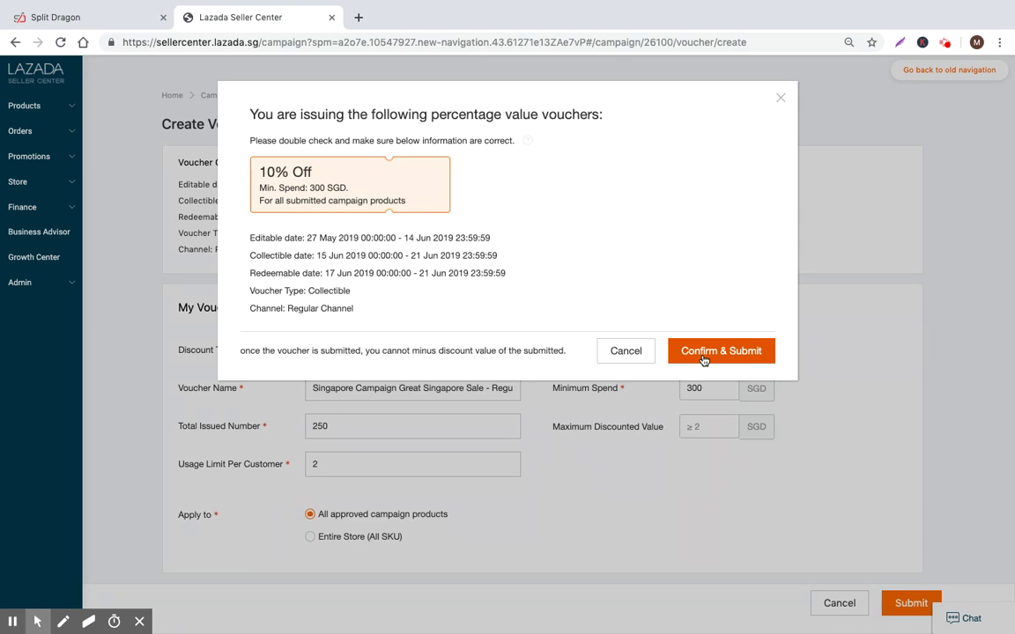
triple_click(781, 99)
click(781, 100)
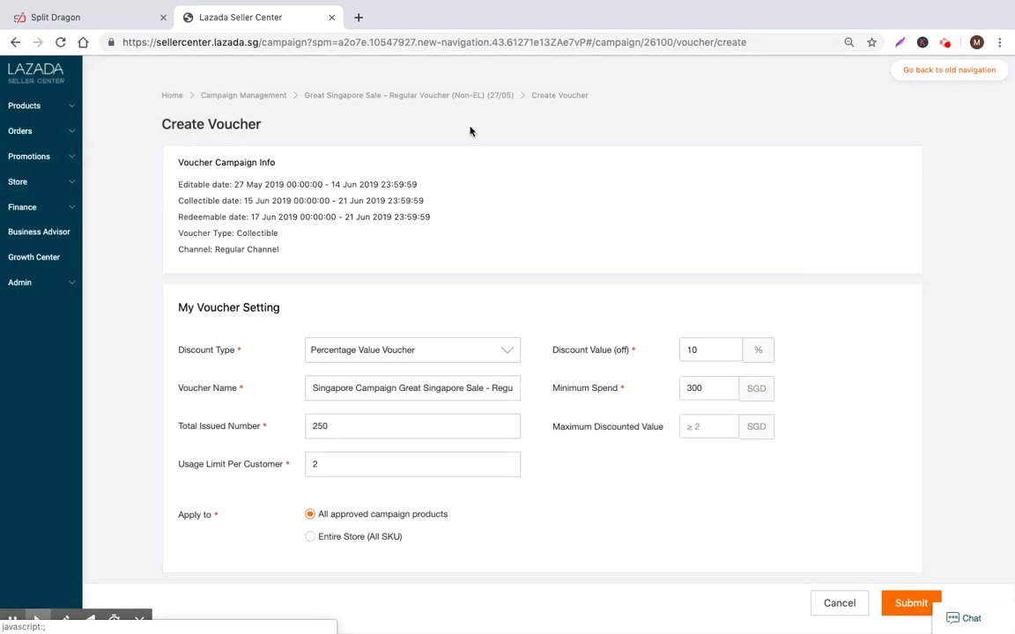
click(260, 97)
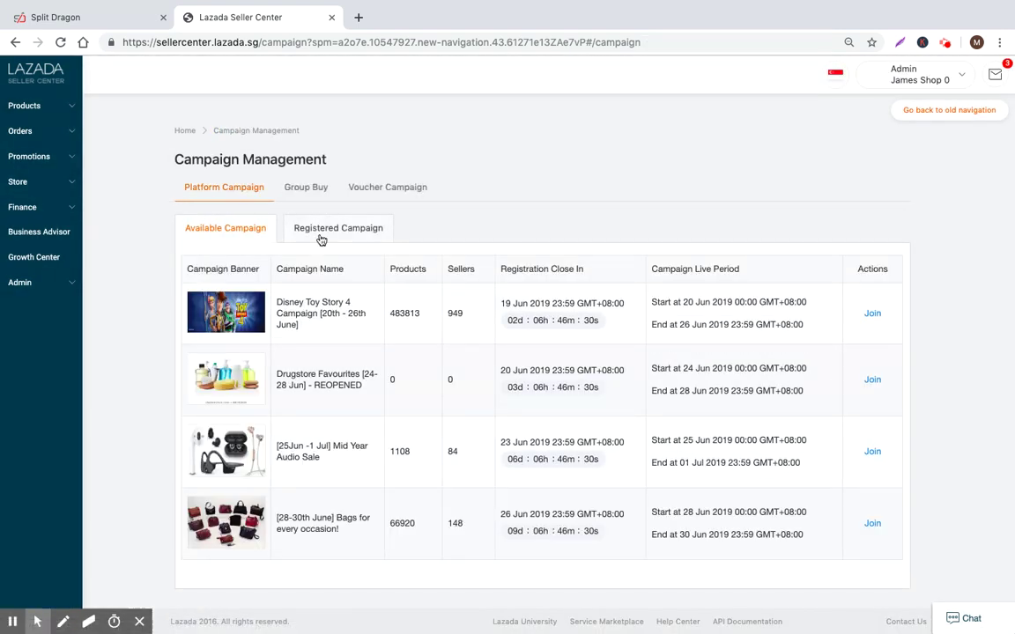
Step: Browse the Voucher Campaign list, glance at Platform Campaign, then return to voucher campaigns
click(383, 188)
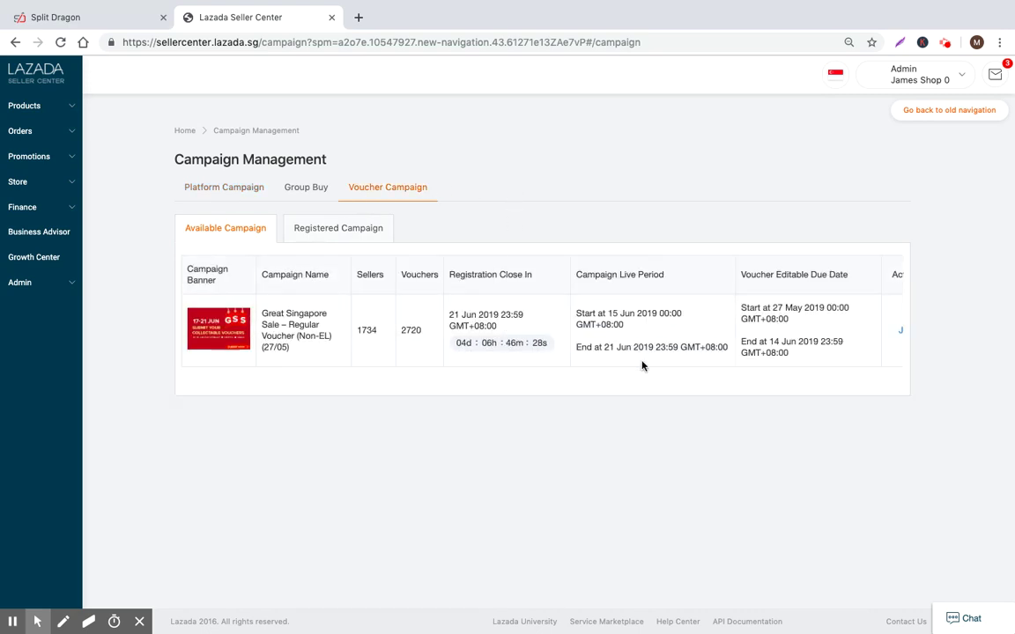
drag(652, 365, 389, 356)
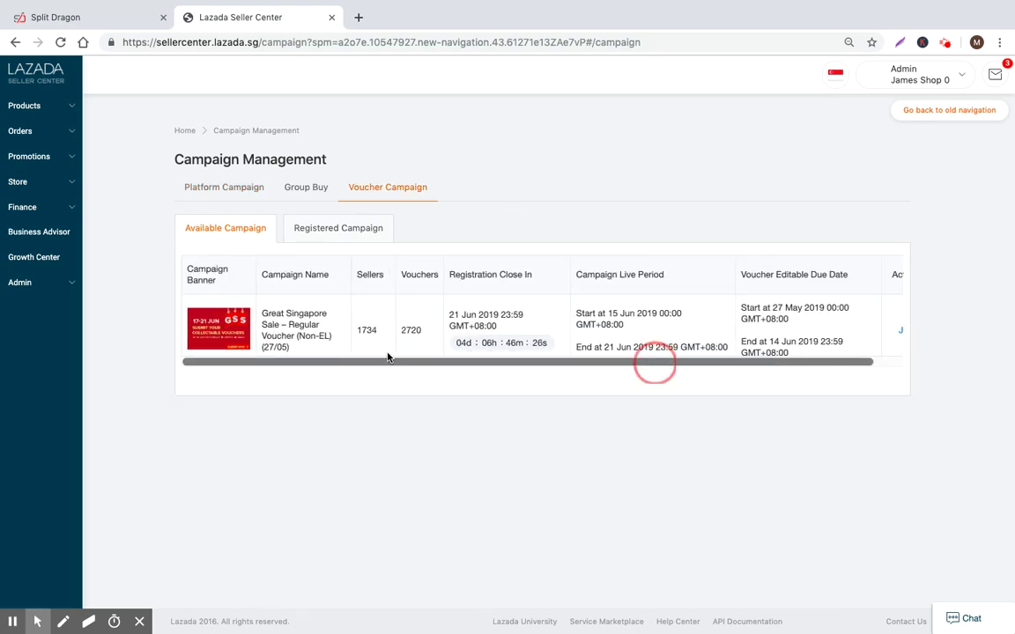
click(216, 190)
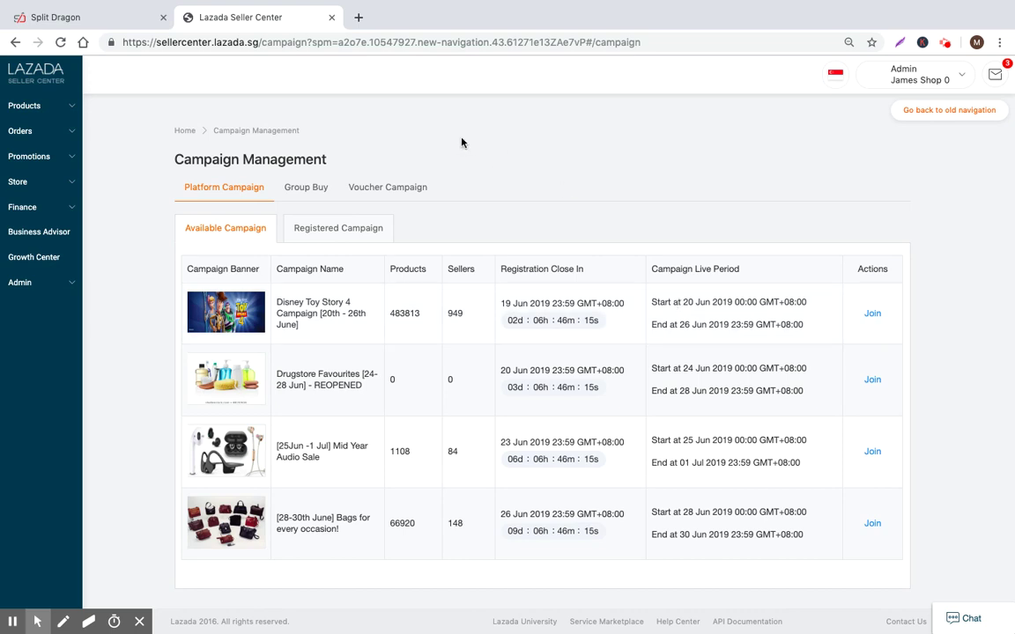
click(387, 187)
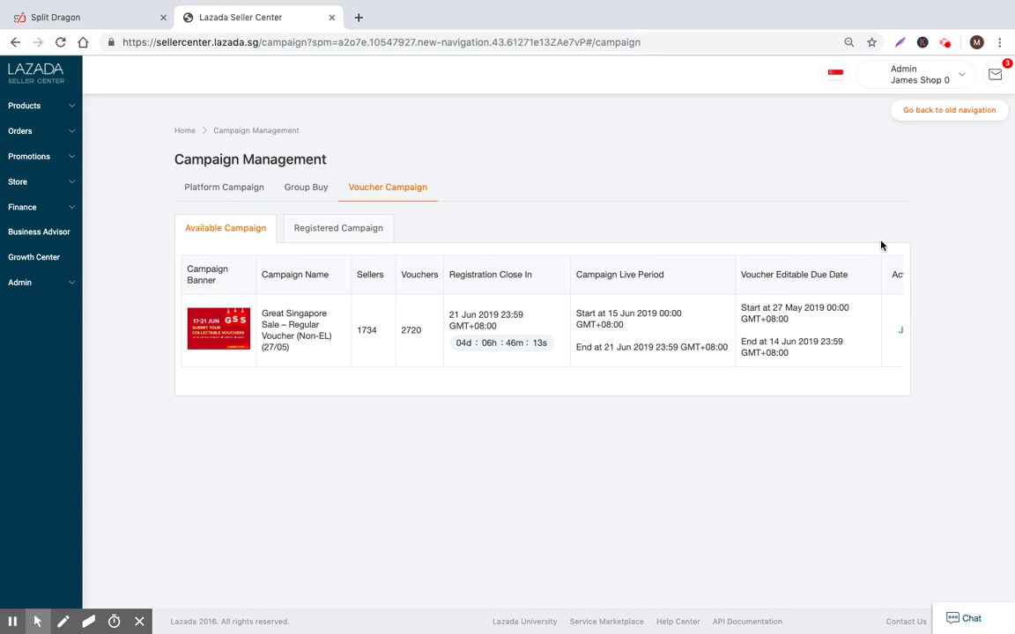